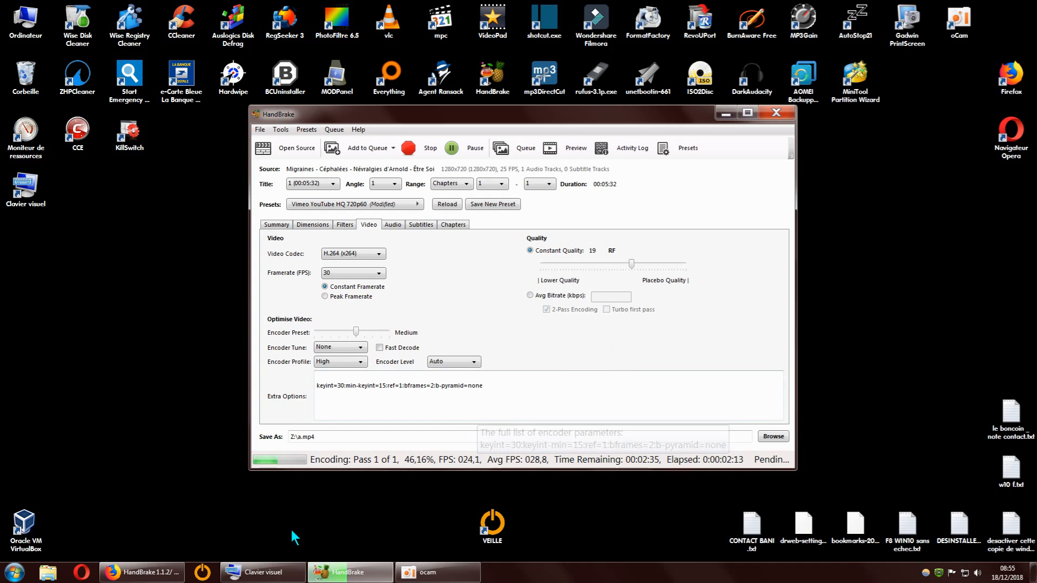
Step: Switch to Firefox, save the edited comment under the HandBrake 1.1.2 YouTube video, and return to HandBrake
{"action": "left_click", "coordinate": [162, 577]}
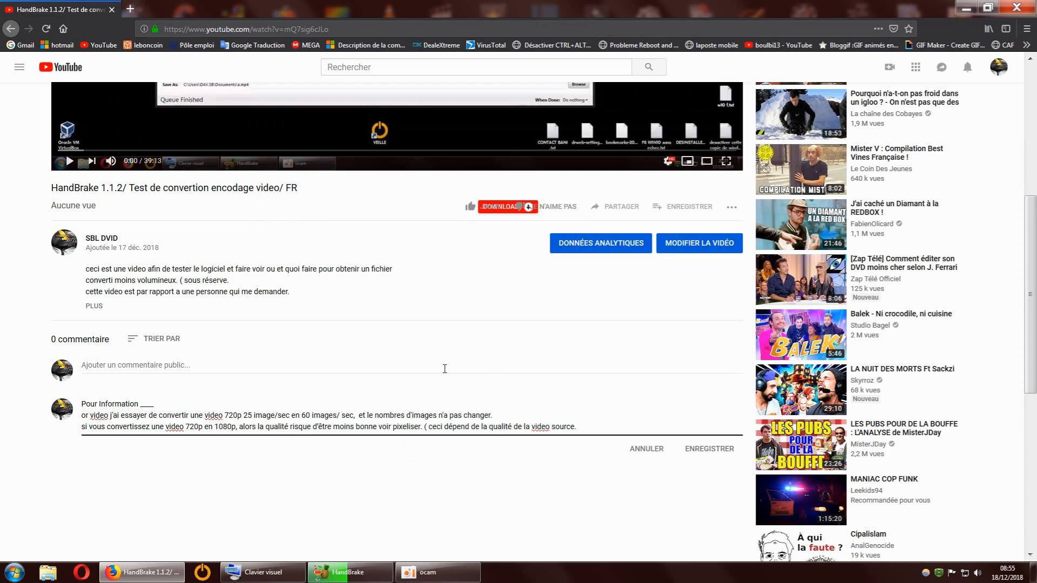
{"action": "left_click", "coordinate": [711, 450]}
{"action": "scroll", "coordinate": [710, 455], "scroll_direction": "up", "scroll_amount": 5}
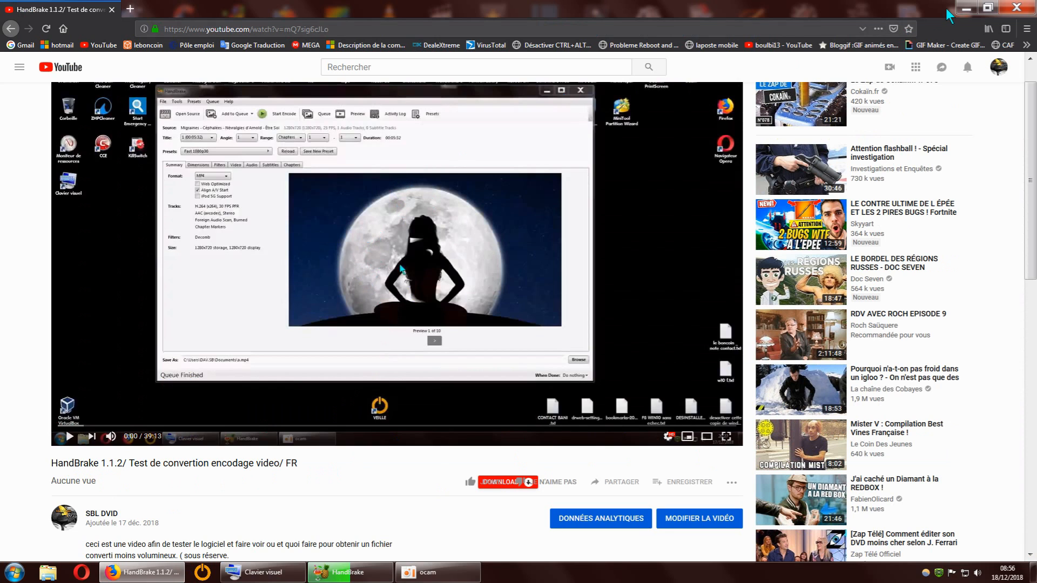
{"action": "left_click", "coordinate": [966, 8]}
Step: Browse the built-in encoding presets by category, including the General and Legacy groups, without choosing one
{"action": "left_click_drag", "start_coordinate": [532, 119], "coordinate": [567, 123]}
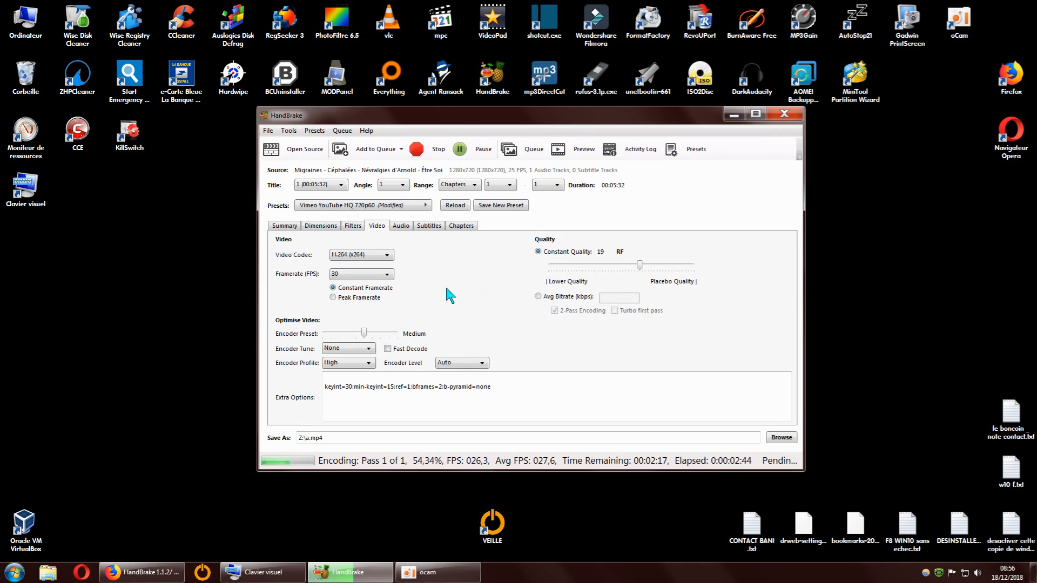
{"action": "left_click_drag", "start_coordinate": [470, 115], "coordinate": [478, 112]}
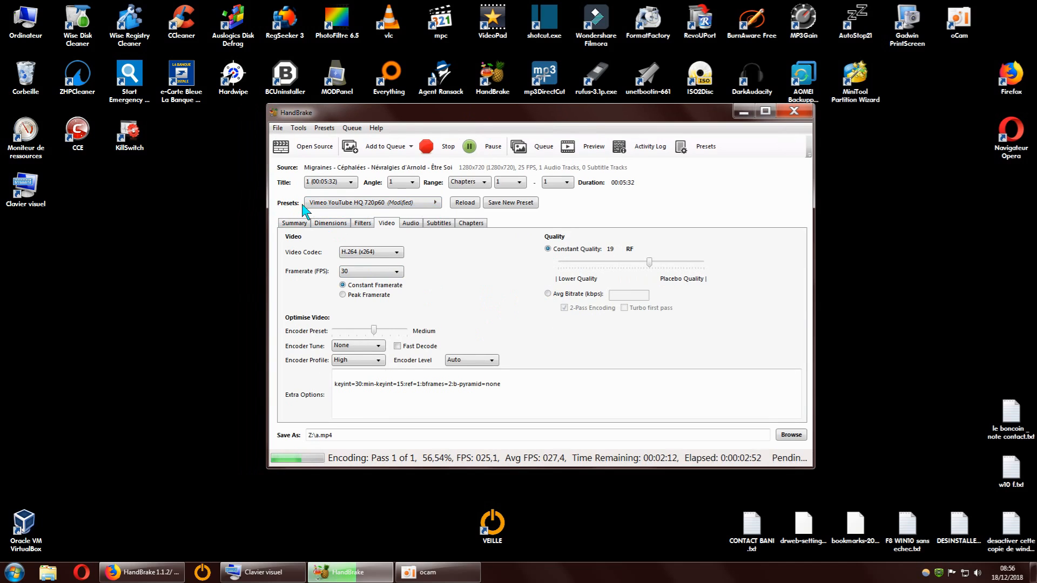
{"action": "left_click", "coordinate": [429, 204]}
{"action": "mouse_move", "coordinate": [468, 208]}
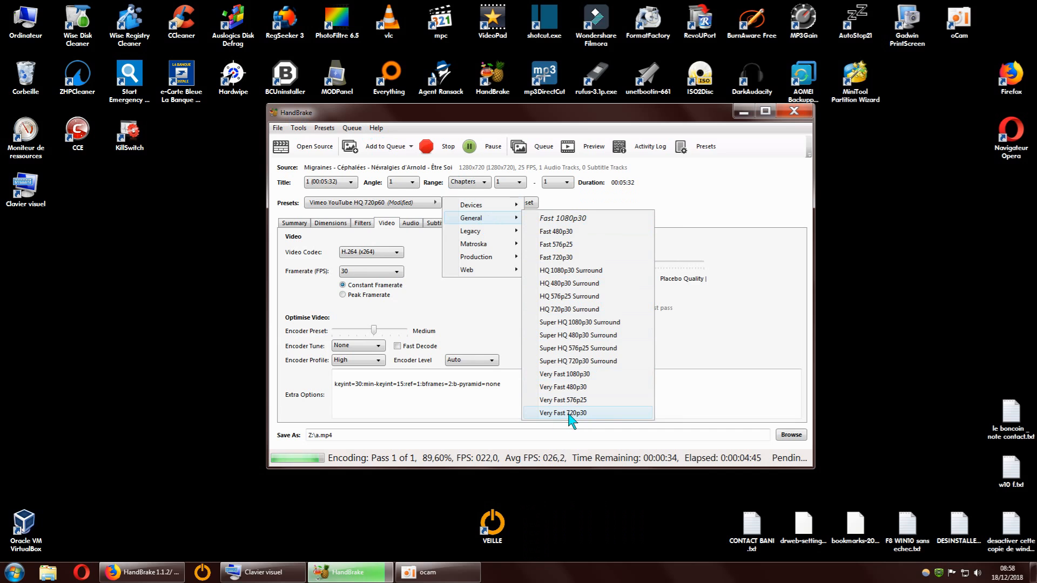
{"action": "mouse_move", "coordinate": [487, 258]}
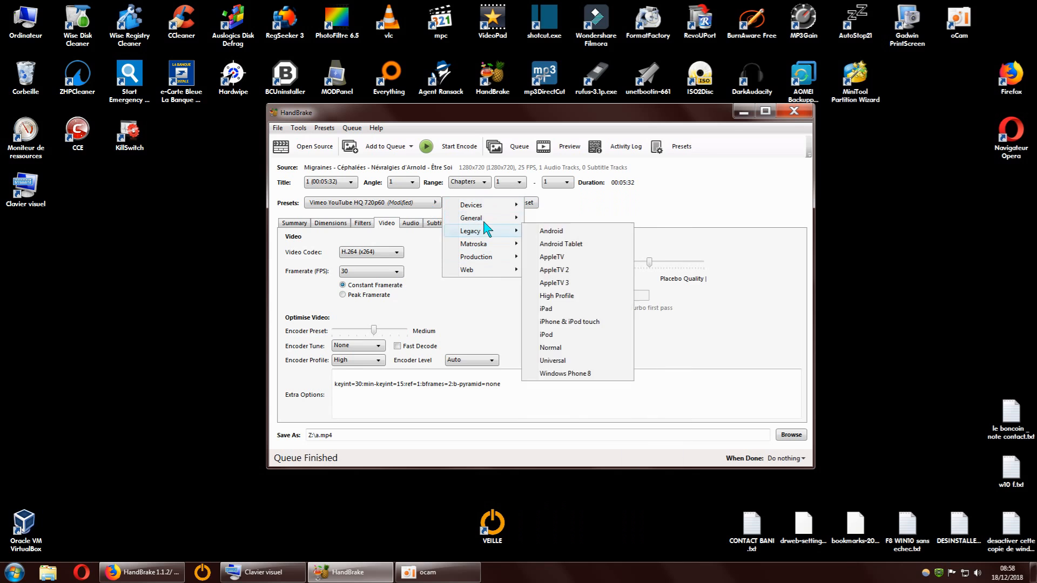
{"action": "left_click", "coordinate": [705, 200]}
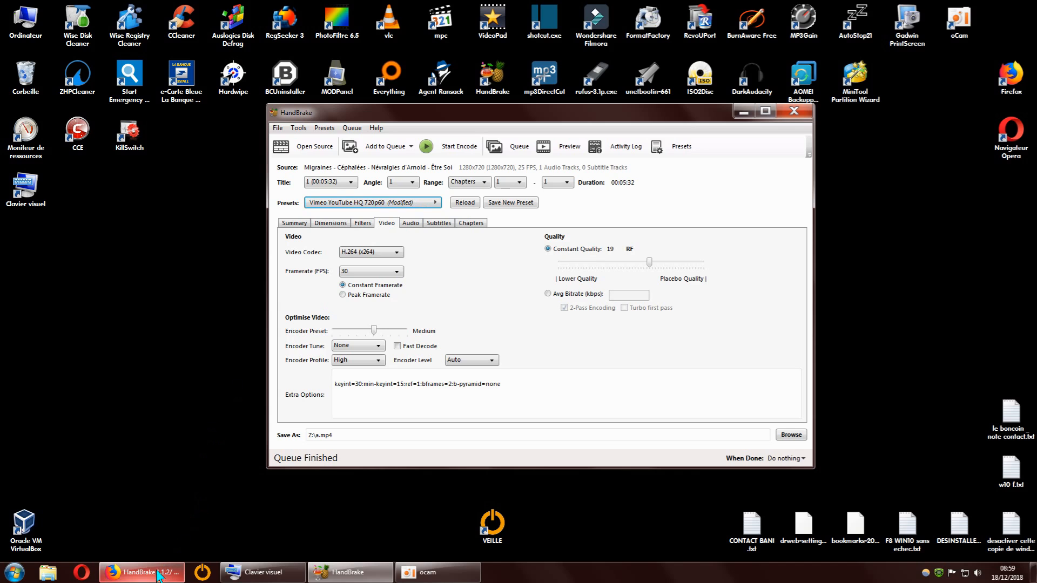
{"action": "mouse_move", "coordinate": [159, 577]}
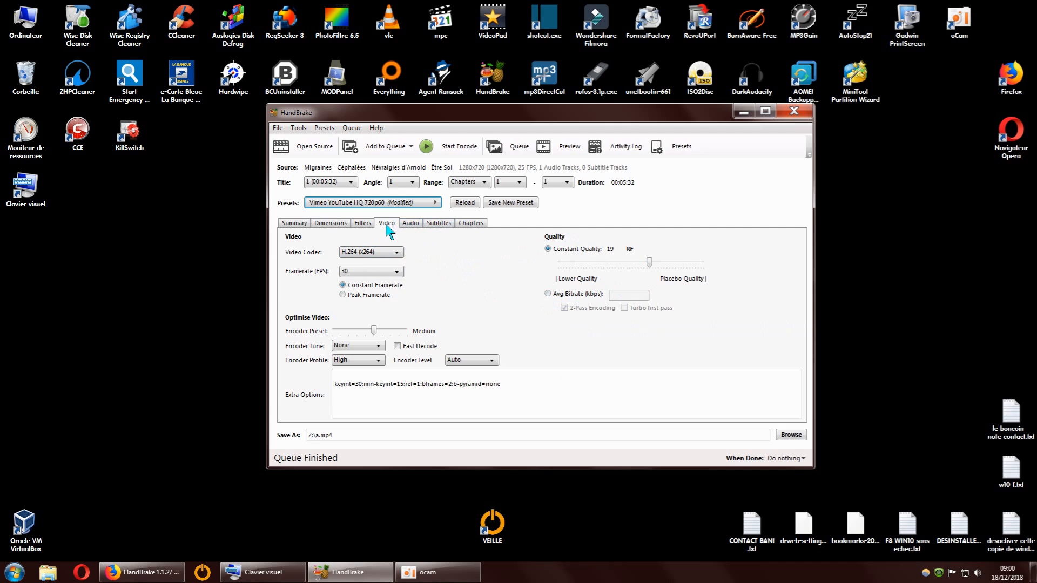
Step: Turn off Web Optimized for the MP4 output in the summary settings
{"action": "left_click", "coordinate": [295, 225]}
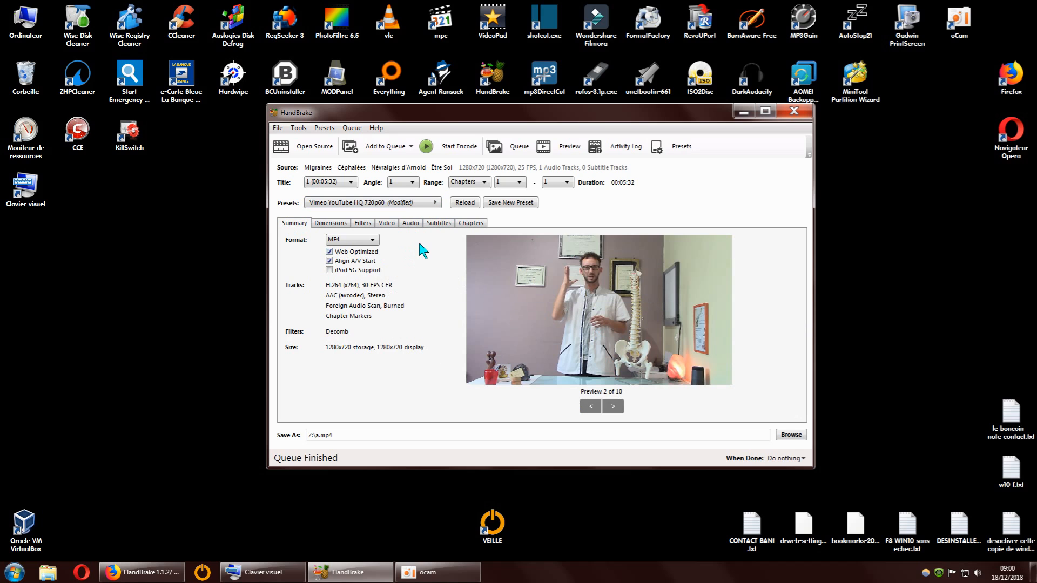
{"action": "left_click", "coordinate": [330, 252]}
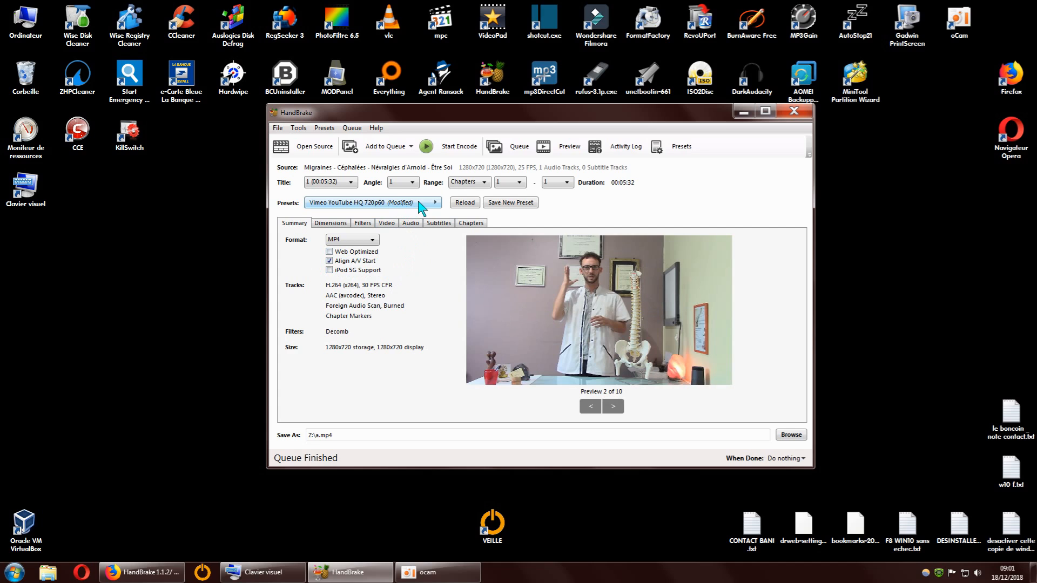
Step: Examine the available video codecs and framerates, and compare them with the output summary
{"action": "left_click", "coordinate": [387, 223]}
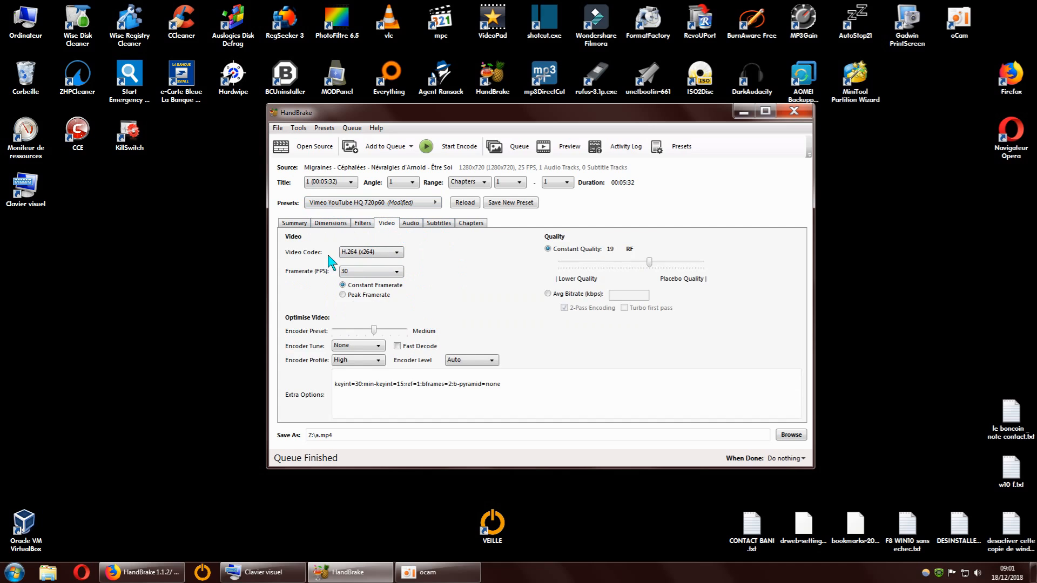
{"action": "left_click", "coordinate": [394, 252]}
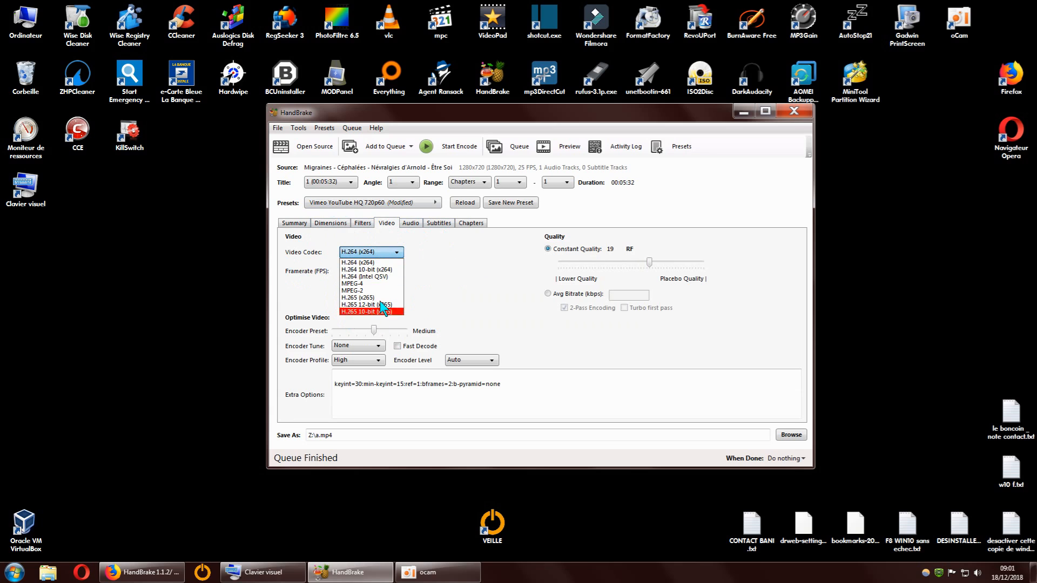
{"action": "left_click", "coordinate": [467, 265]}
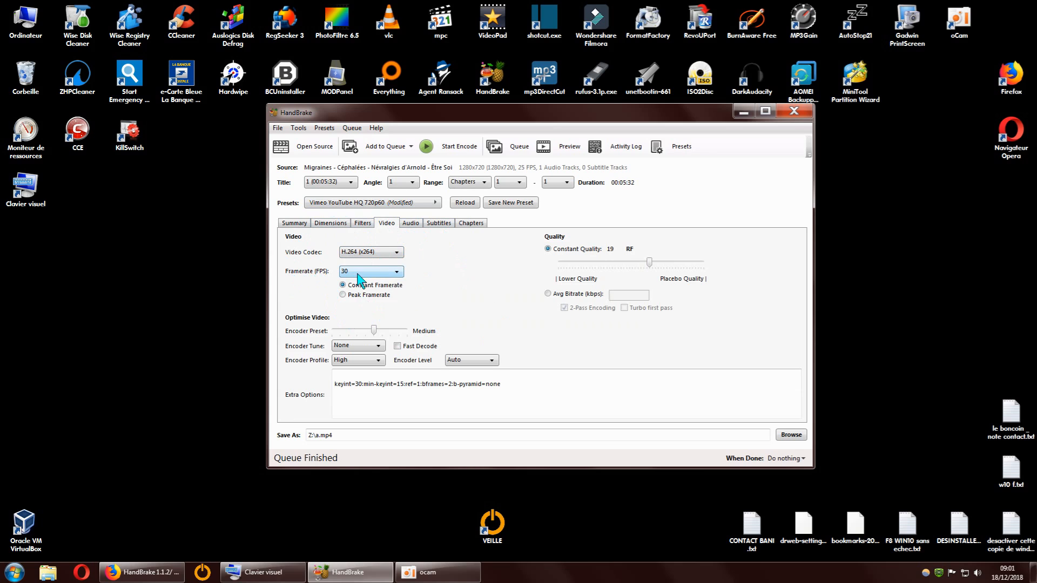
{"action": "left_click", "coordinate": [398, 273]}
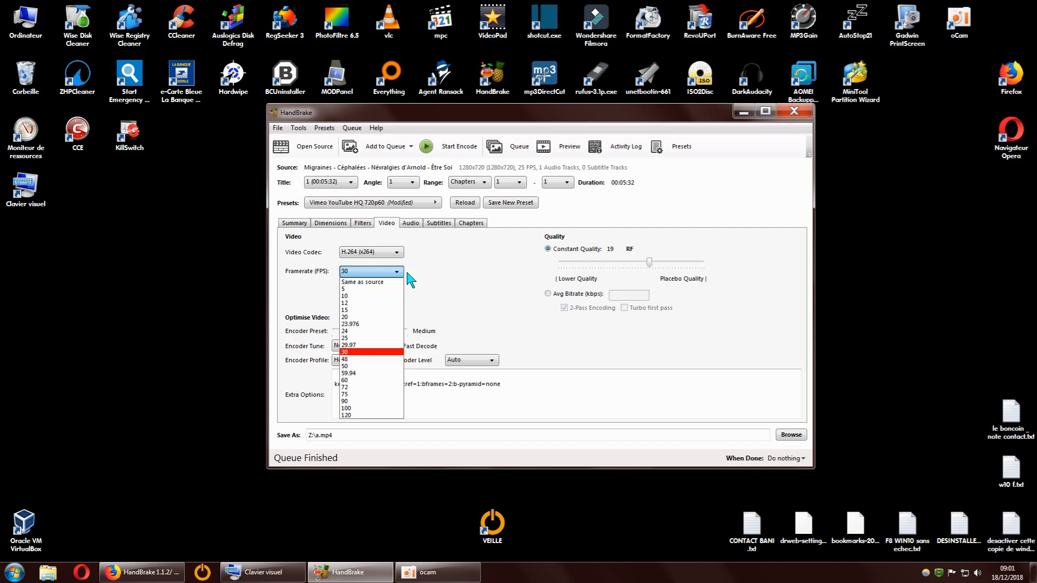
{"action": "left_click", "coordinate": [301, 229]}
{"action": "left_click", "coordinate": [300, 229]}
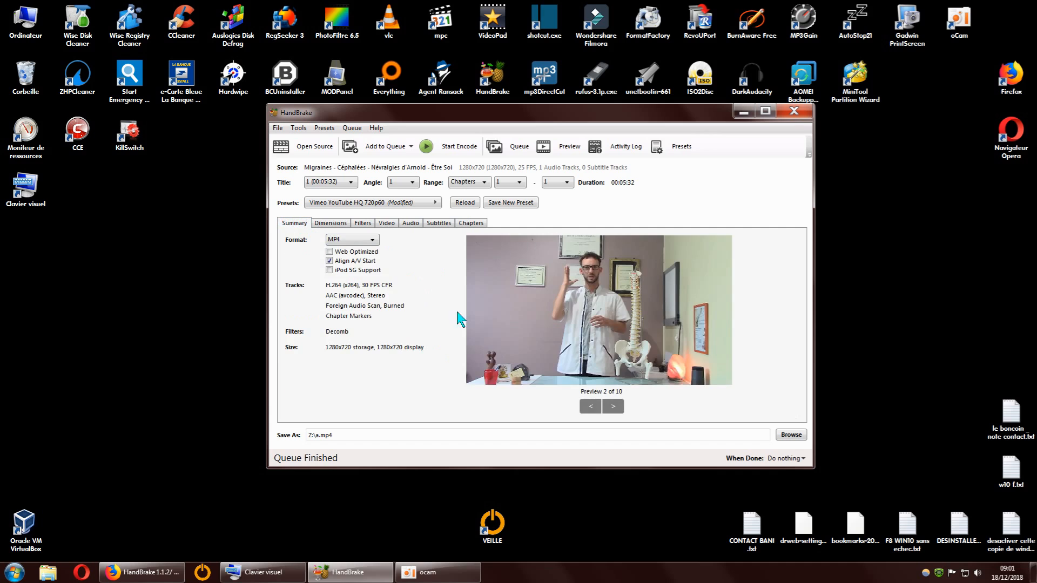
{"action": "left_click", "coordinate": [387, 223]}
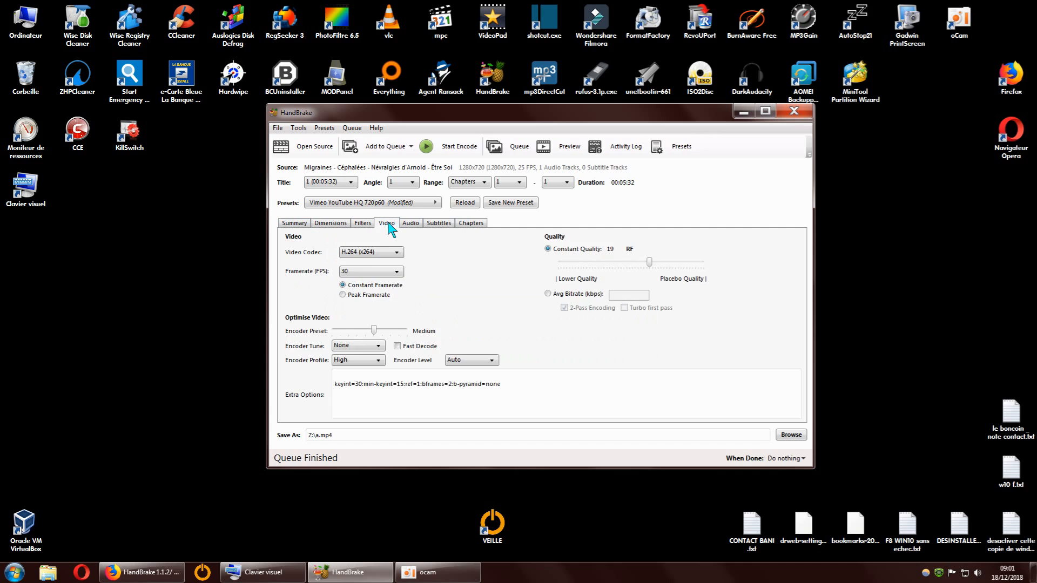
{"action": "left_click", "coordinate": [397, 271]}
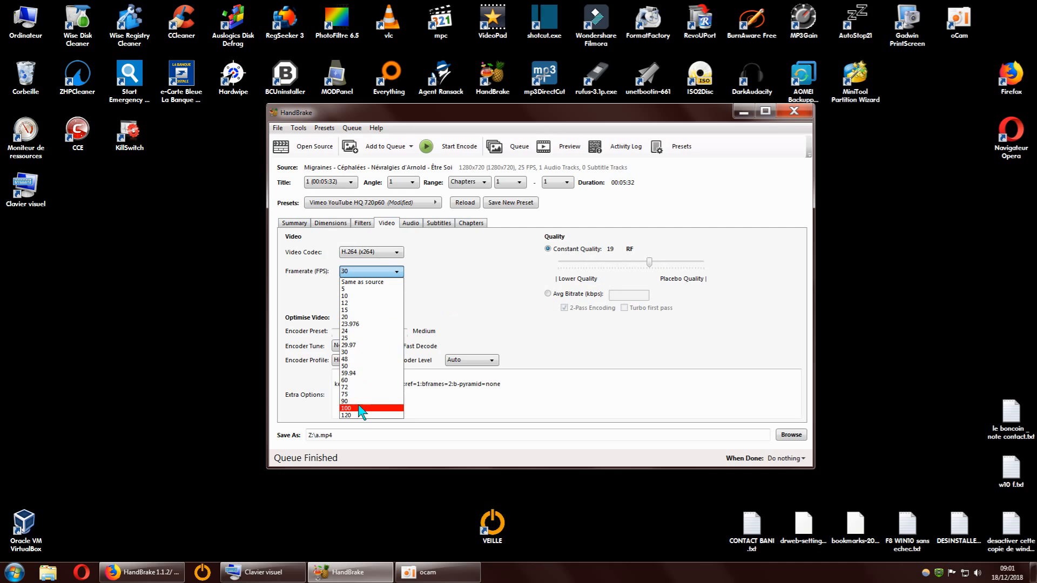
{"action": "left_click", "coordinate": [454, 263]}
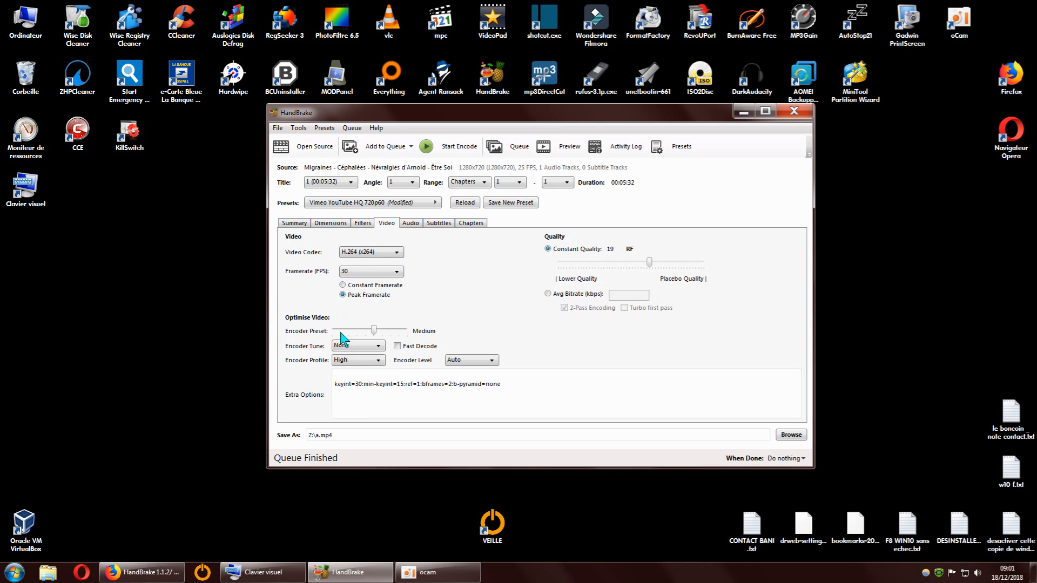
Step: Try the peak framerate mode, restore constant framerate, and look over the framerate choices again
{"action": "left_click", "coordinate": [346, 295]}
{"action": "left_click", "coordinate": [344, 285]}
{"action": "left_click", "coordinate": [385, 272]}
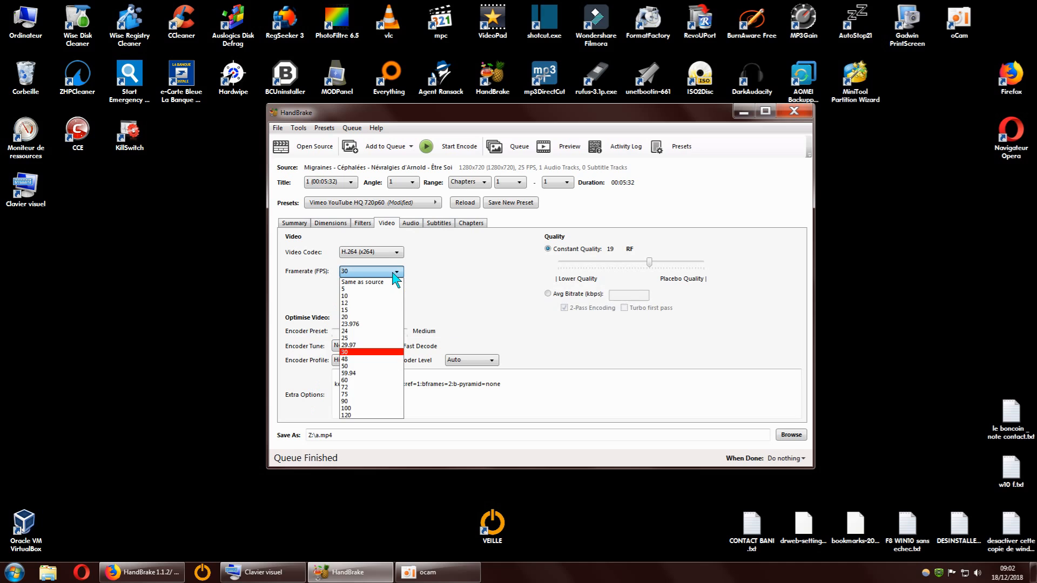
{"action": "left_click", "coordinate": [431, 278]}
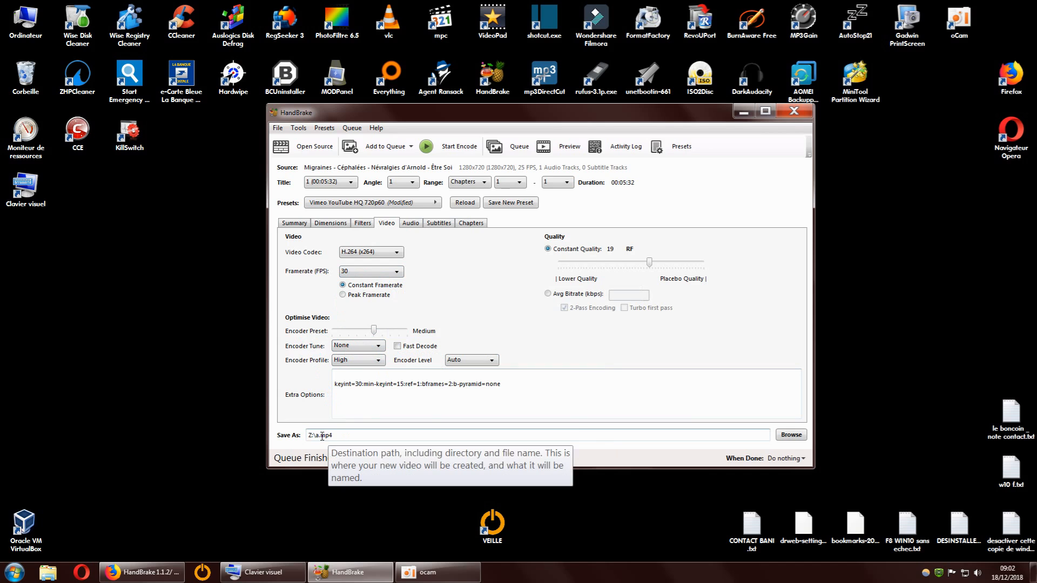
Step: Try encoder level 3.1 in the video settings and restore the level to Auto
{"action": "left_click", "coordinate": [473, 360]}
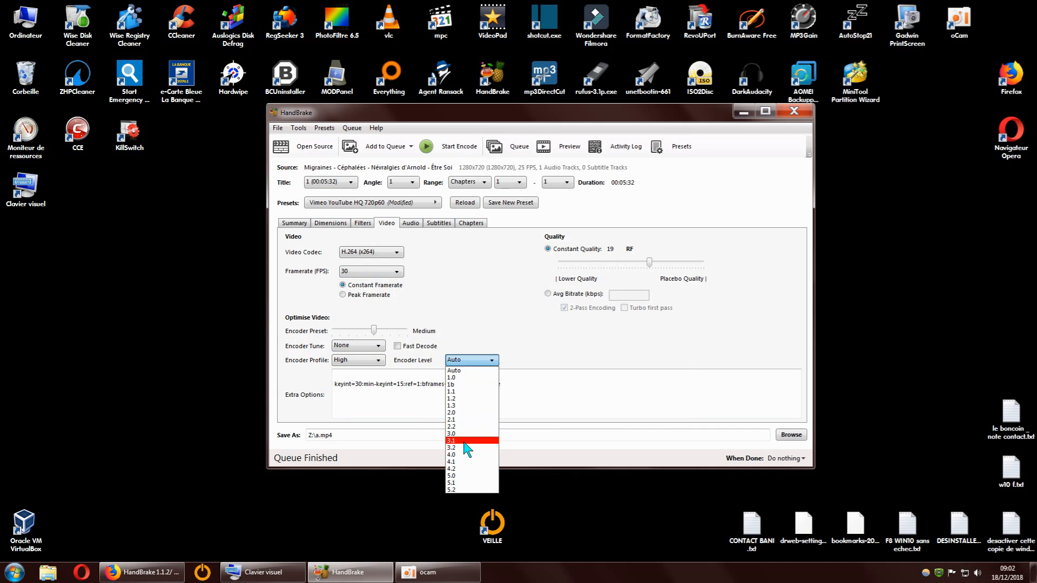
{"action": "left_click", "coordinate": [465, 441]}
{"action": "left_click", "coordinate": [474, 361]}
{"action": "left_click", "coordinate": [470, 370]}
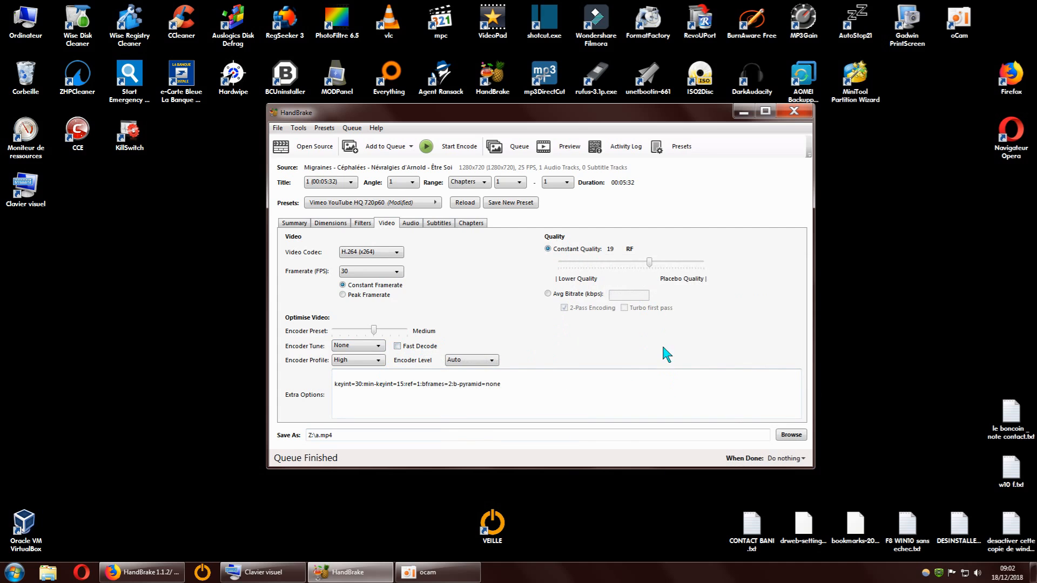
Step: Adjust the constant quality slider to RF 22, and switch the quality mode to average bitrate
{"action": "left_click_drag", "start_coordinate": [649, 262], "coordinate": [675, 263]}
{"action": "left_click_drag", "start_coordinate": [675, 263], "coordinate": [641, 265]}
{"action": "left_click", "coordinate": [548, 294]}
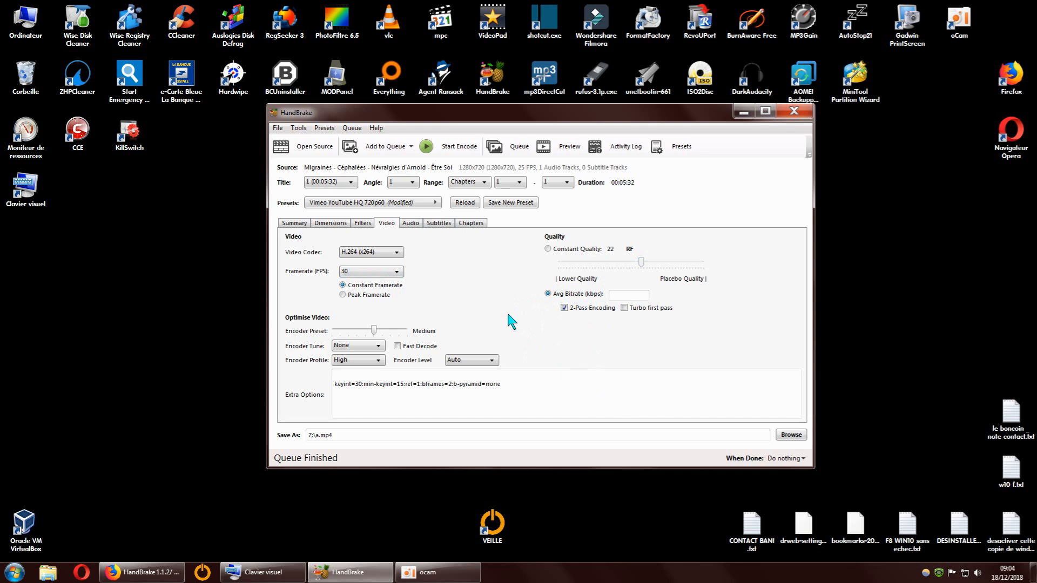
Step: Open the STOCKAGE (Z:) drive and compare the file sizes of a.mp4 and the original Migraines video
{"action": "double_click", "coordinate": [25, 20]}
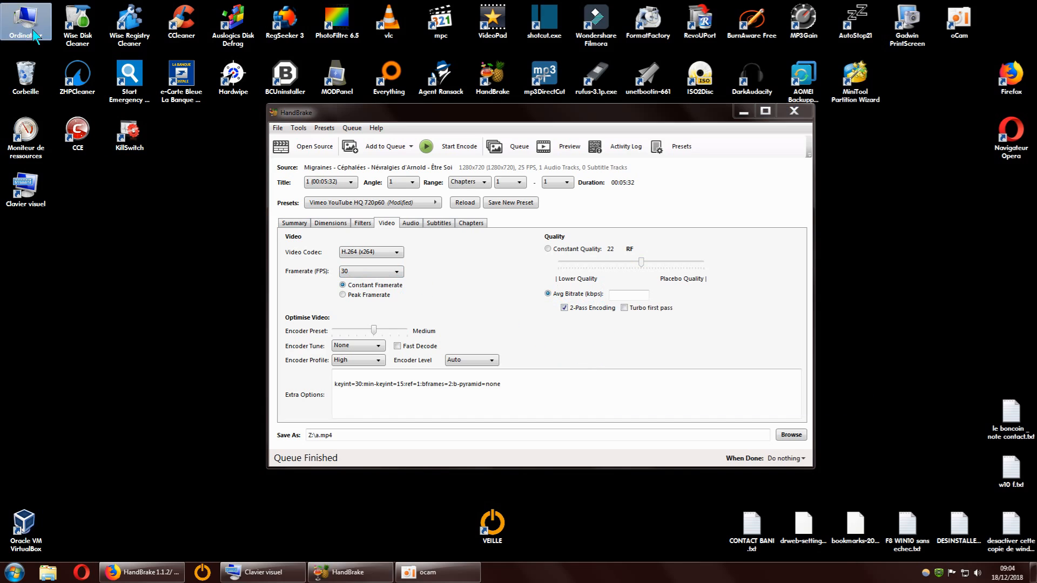
{"action": "double_click", "coordinate": [335, 85]}
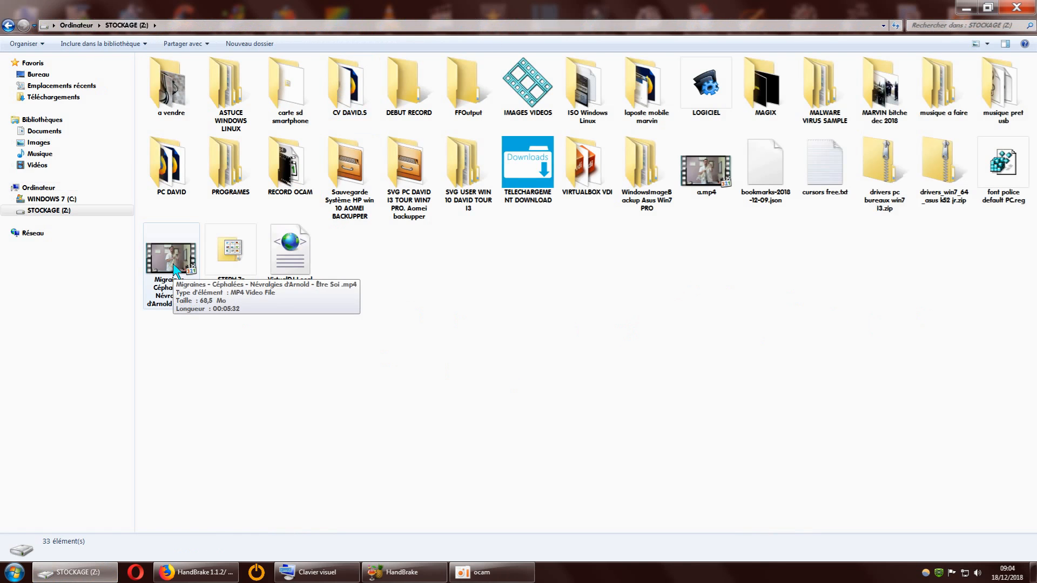
{"action": "mouse_move", "coordinate": [701, 181]}
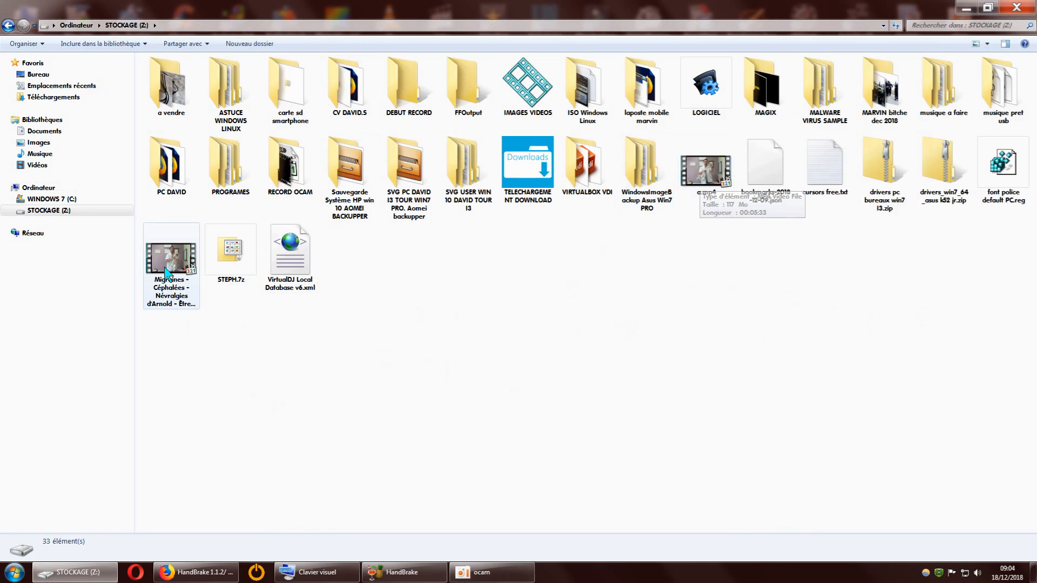
{"action": "mouse_move", "coordinate": [170, 261]}
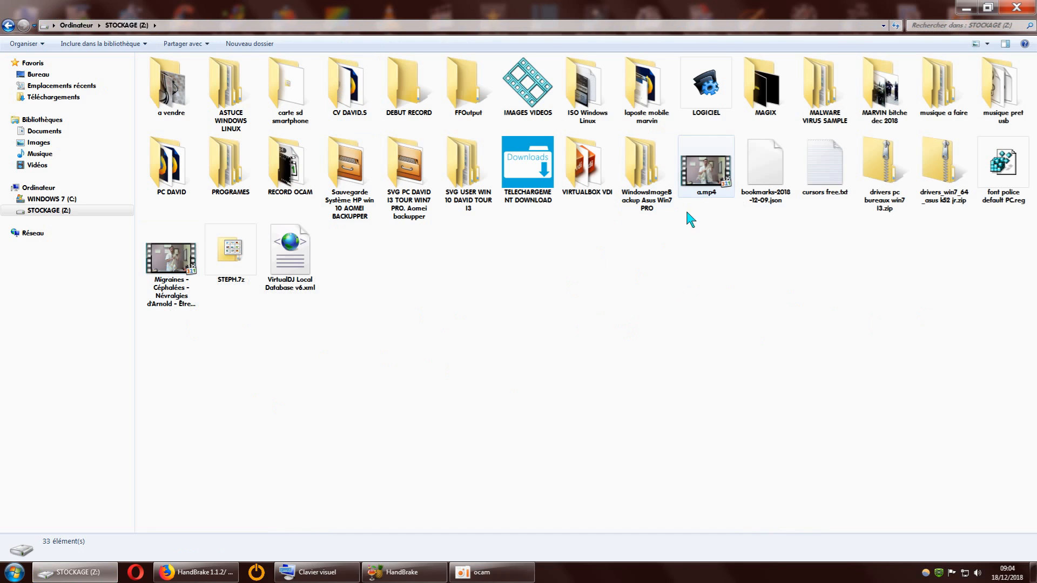
Step: Inspect the original Migraines video's bitrate and frame rate in its detailed file properties, and close them
{"action": "right_click", "coordinate": [170, 262]}
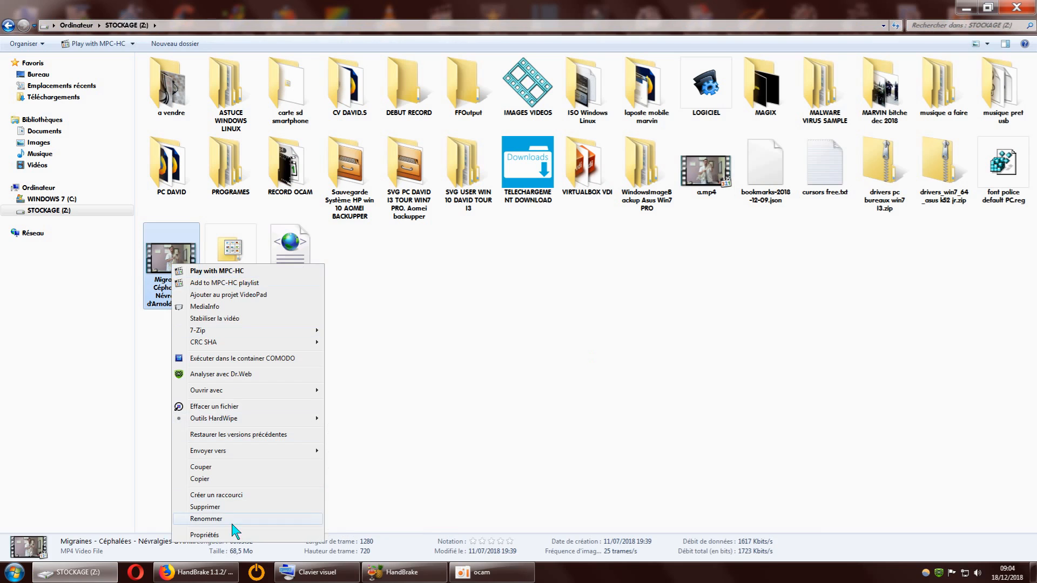
{"action": "left_click", "coordinate": [221, 538]}
{"action": "left_click_drag", "start_coordinate": [344, 275], "coordinate": [578, 115]}
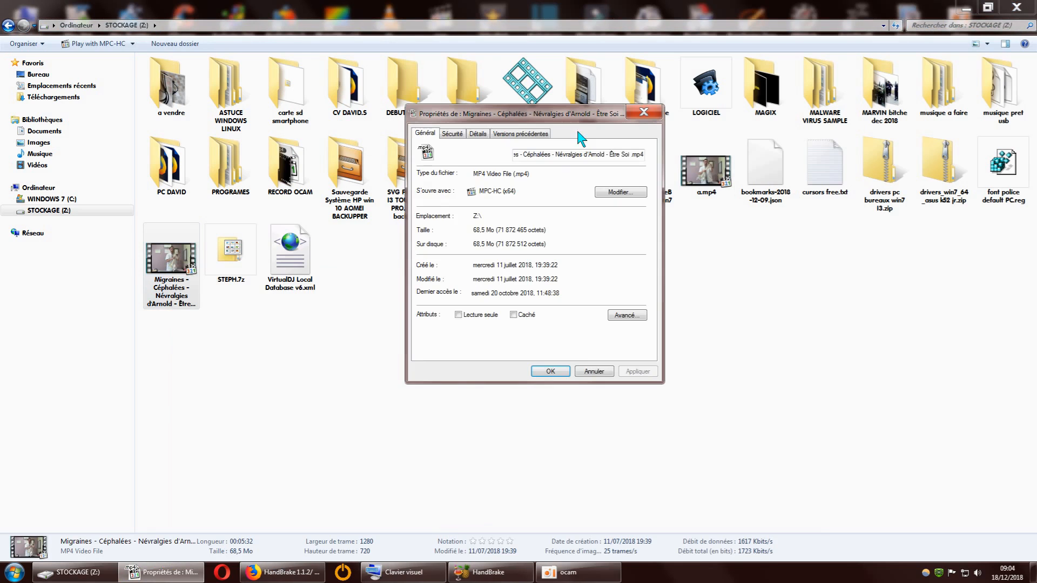
{"action": "left_click", "coordinate": [479, 135]}
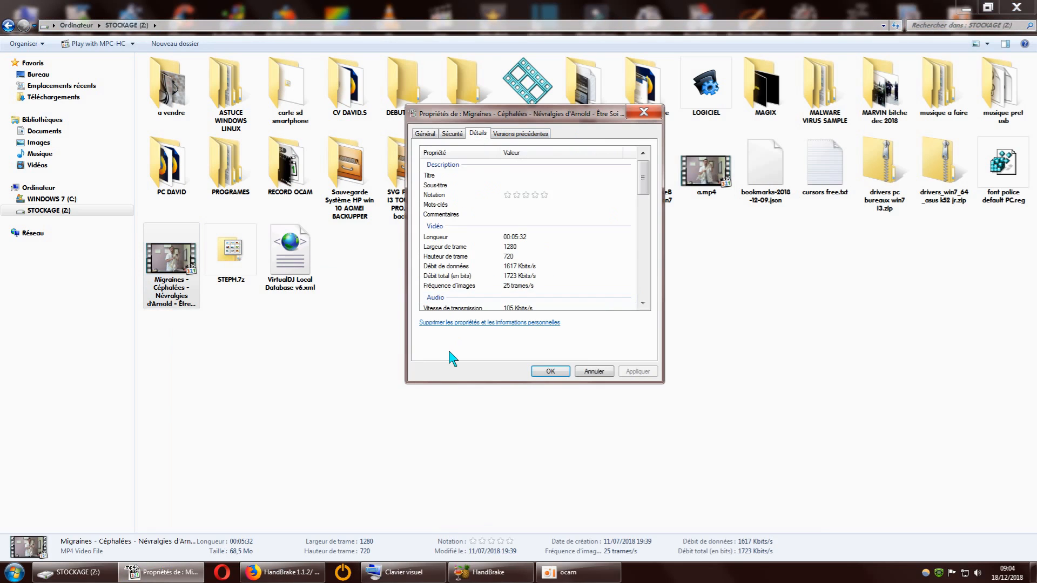
{"action": "scroll", "coordinate": [644, 285], "scroll_direction": "down", "scroll_amount": 1}
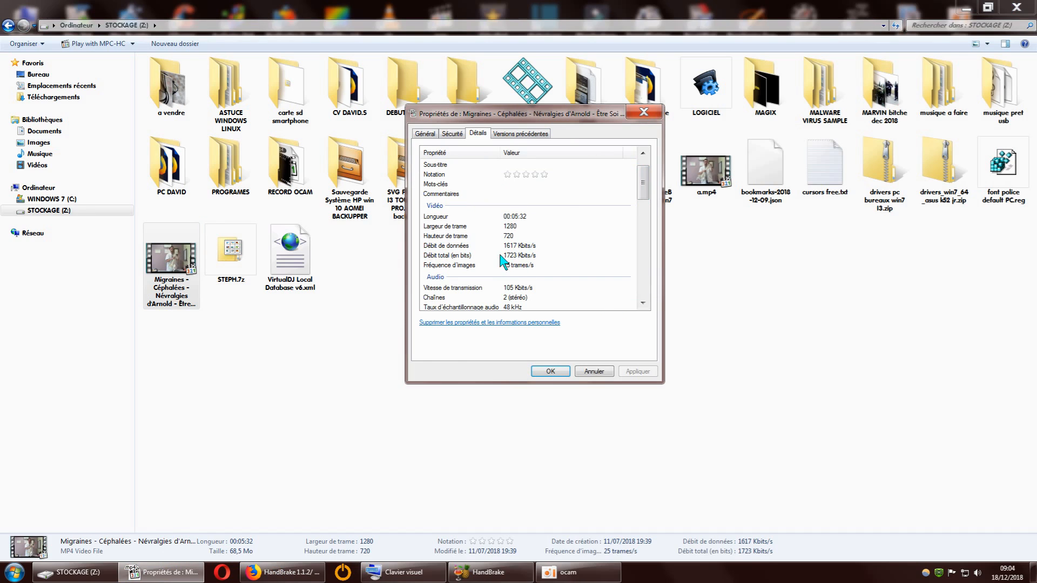
{"action": "left_click", "coordinate": [645, 112]}
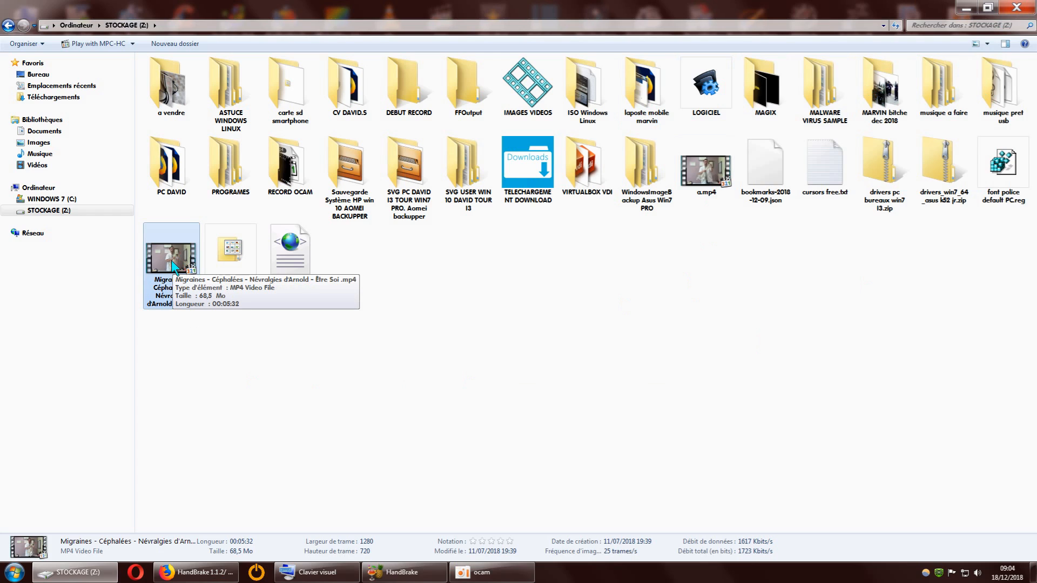
Step: Delete a.mp4 from the STOCKAGE (Z:) drive and close the folder window
{"action": "right_click", "coordinate": [713, 178]}
{"action": "left_click", "coordinate": [748, 424]}
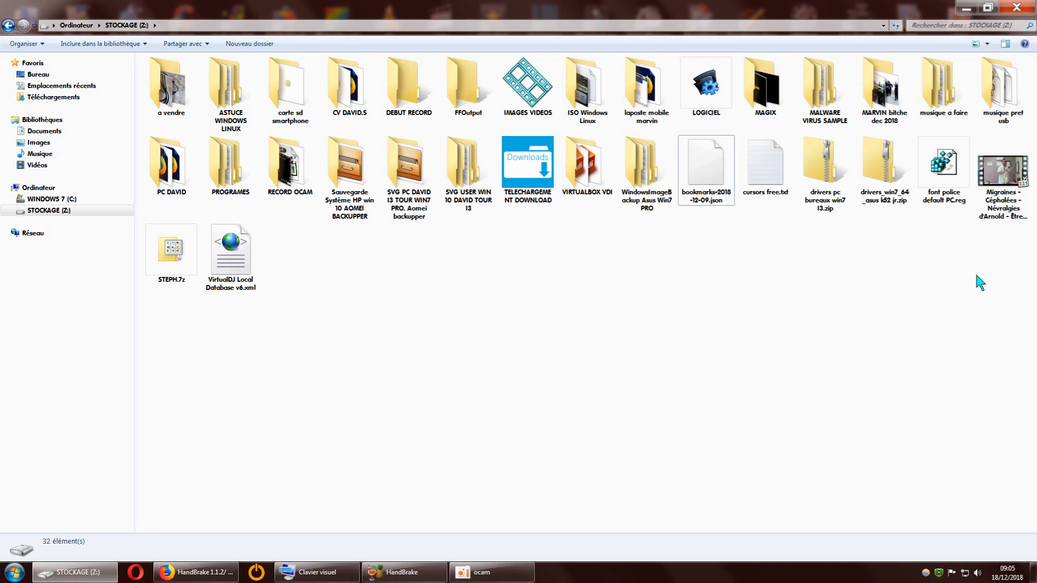
{"action": "left_click", "coordinate": [1016, 8]}
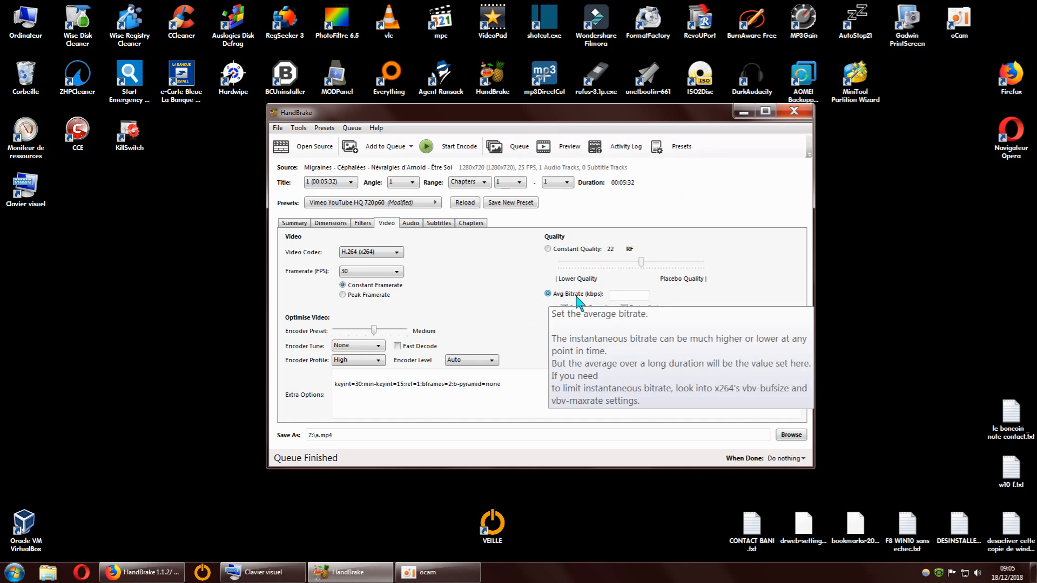
Step: Switch to constant quality and back to average bitrate, leaving 2-pass encoding turned off
{"action": "left_click", "coordinate": [547, 249]}
{"action": "left_click", "coordinate": [551, 294]}
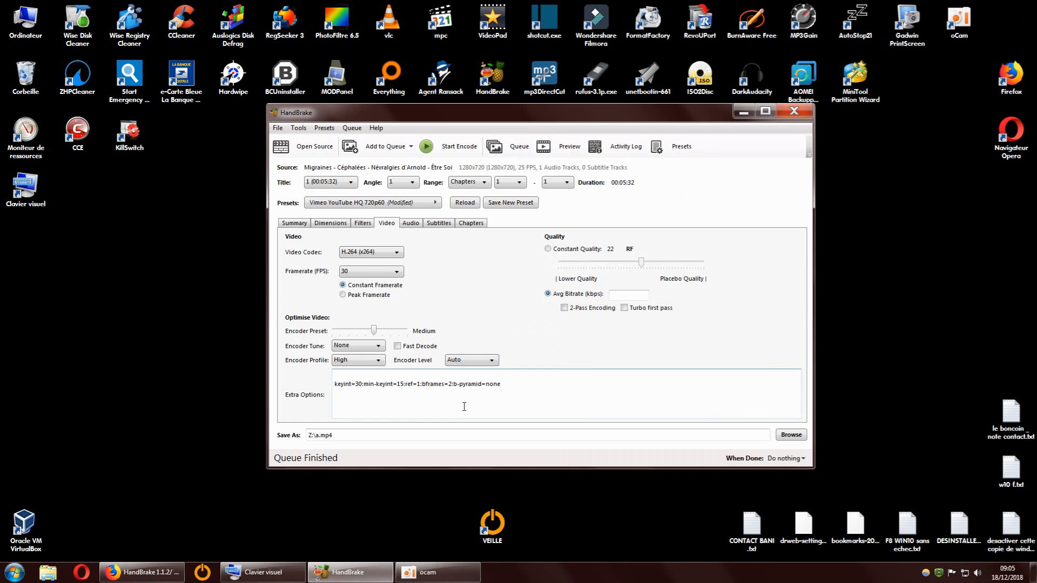
Step: Set the average video bitrate to 800 kbps
{"action": "left_click", "coordinate": [619, 296]}
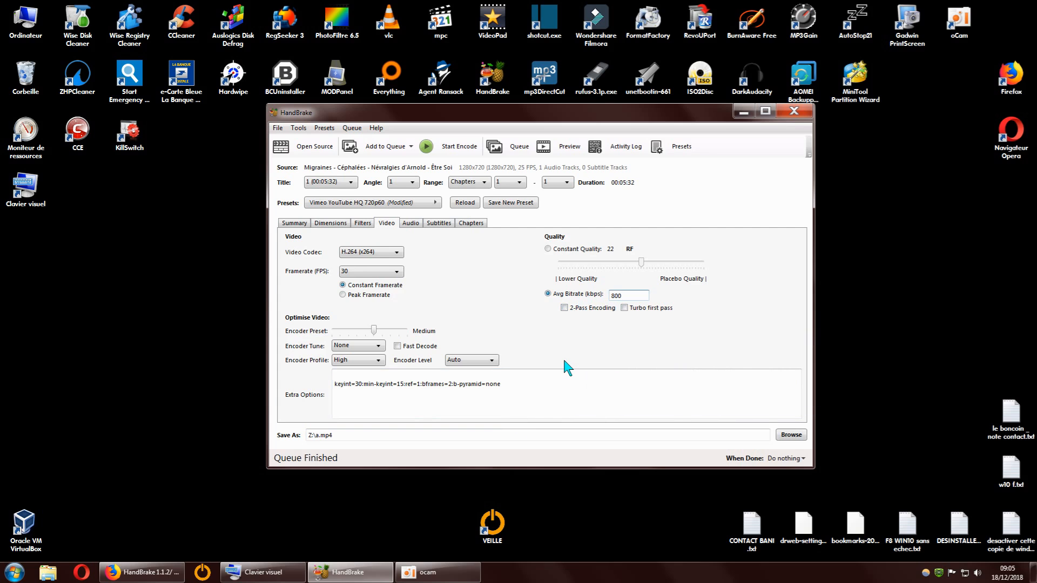
{"action": "double_click", "coordinate": [625, 295]}
{"action": "left_click", "coordinate": [623, 296]}
Step: Empty the Recycle Bin and permanently delete its contents
{"action": "right_click", "coordinate": [25, 79]}
{"action": "left_click", "coordinate": [53, 99]}
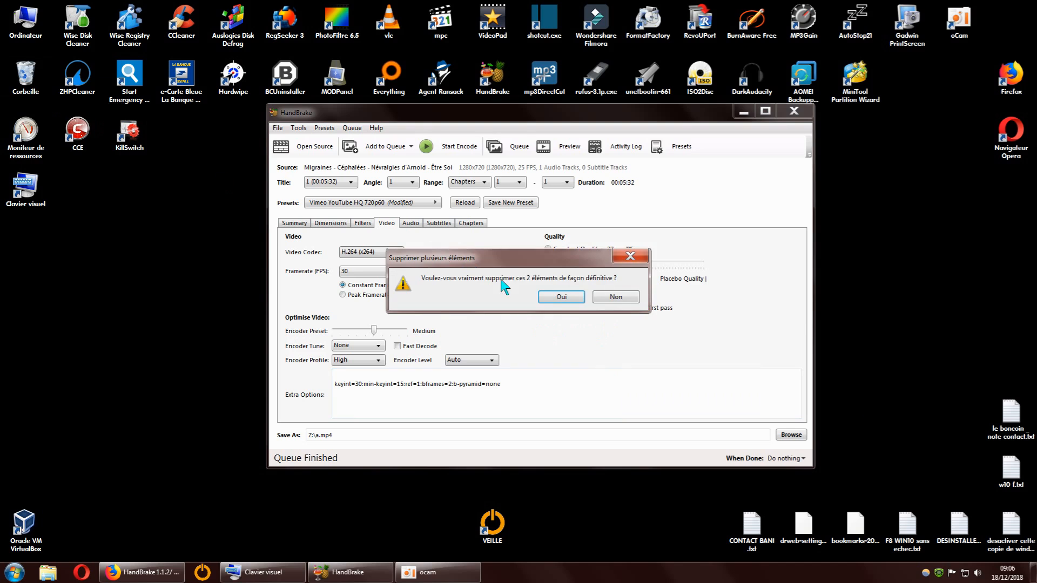
{"action": "left_click", "coordinate": [556, 298]}
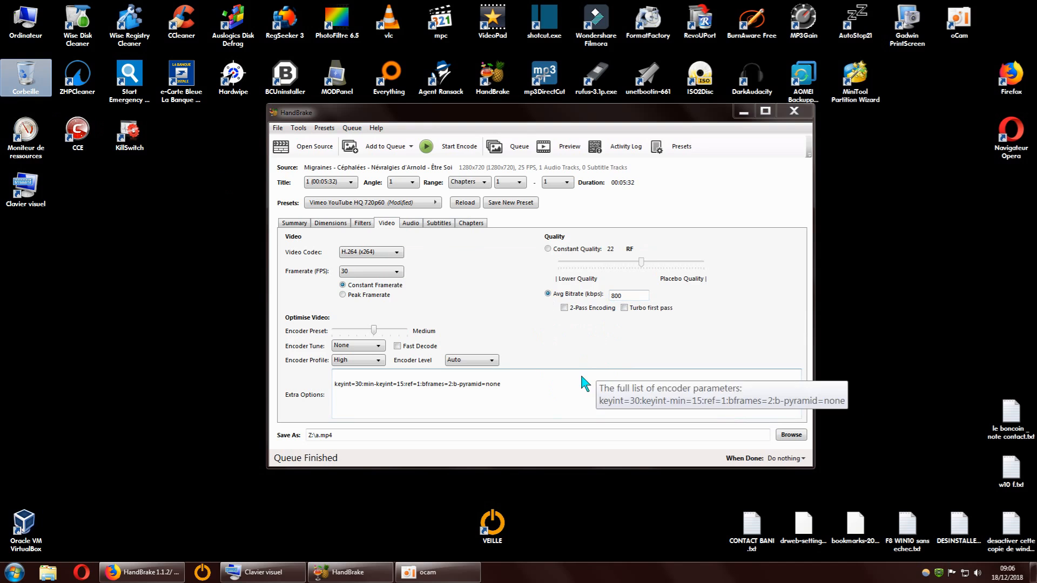
Step: Turn on 2-pass encoding and set the output height to 600 pixels with the aspect ratio kept
{"action": "left_click", "coordinate": [563, 308]}
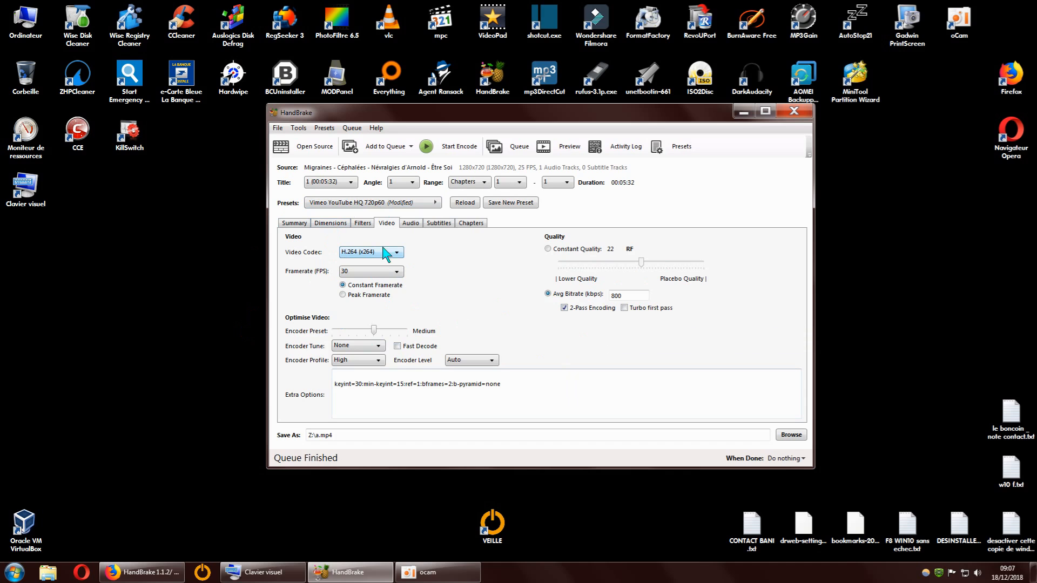
{"action": "left_click", "coordinate": [330, 228]}
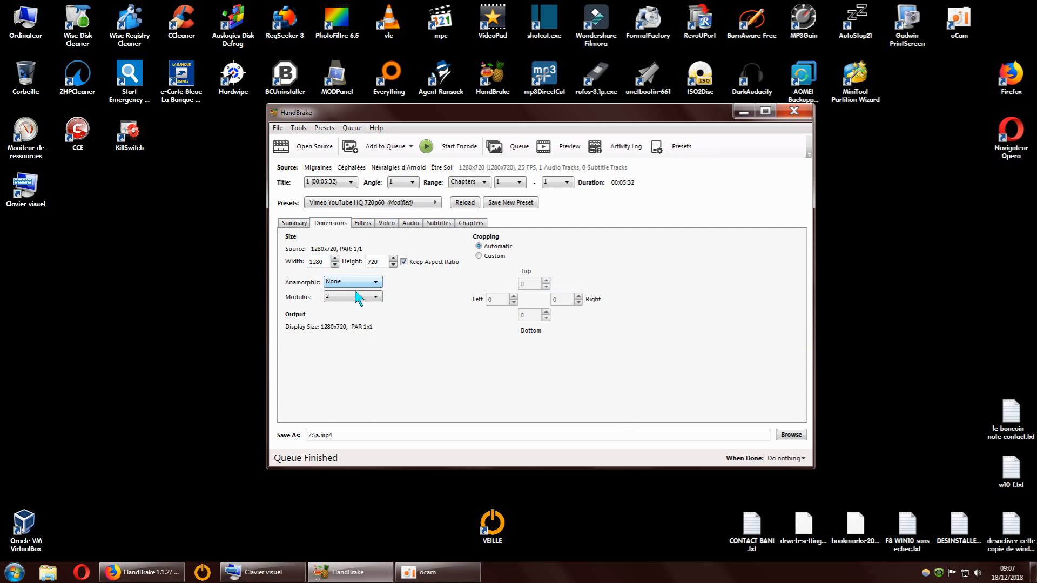
{"action": "double_click", "coordinate": [383, 262]}
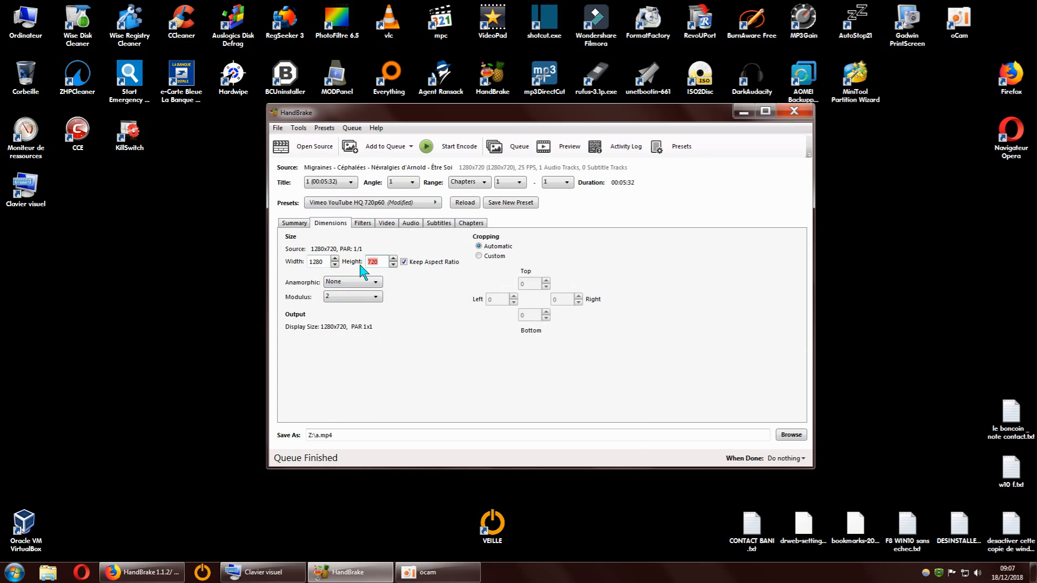
{"action": "type", "text": "600"}
{"action": "left_click_drag", "start_coordinate": [379, 262], "coordinate": [289, 321]}
{"action": "left_click_drag", "start_coordinate": [397, 116], "coordinate": [391, 117]}
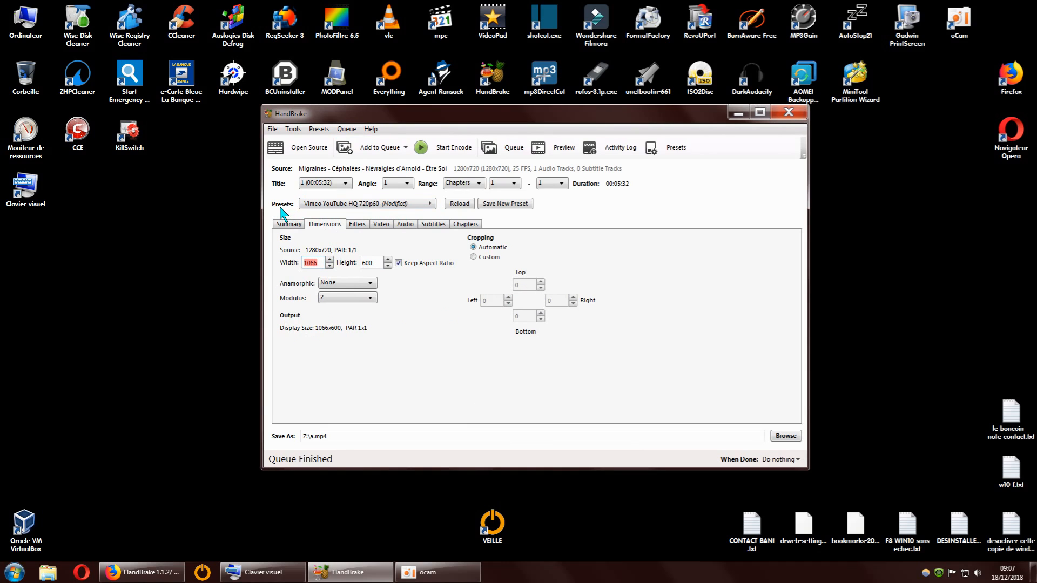
Step: Turn off 2-pass encoding in the video settings, and review the subtitle, chapter and audio settings
{"action": "left_click", "coordinate": [382, 225]}
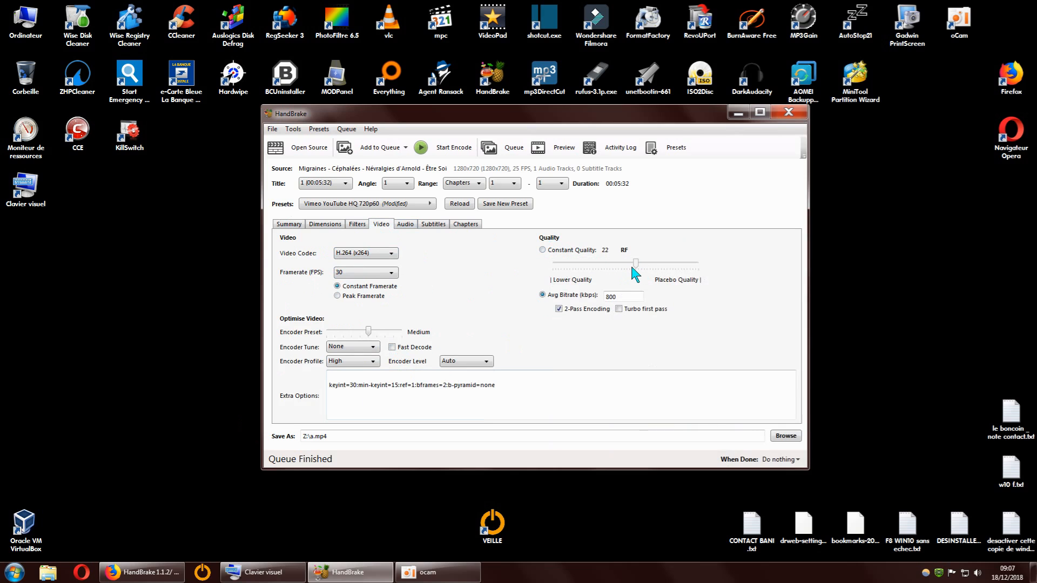
{"action": "left_click", "coordinate": [560, 310]}
{"action": "left_click", "coordinate": [435, 225]}
{"action": "left_click", "coordinate": [466, 225]}
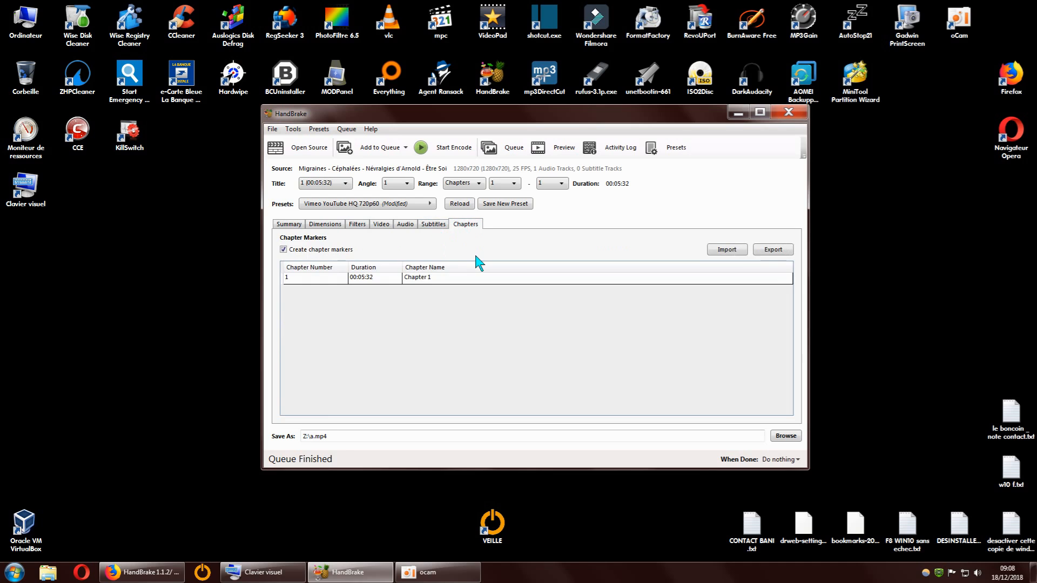
{"action": "left_click", "coordinate": [411, 224]}
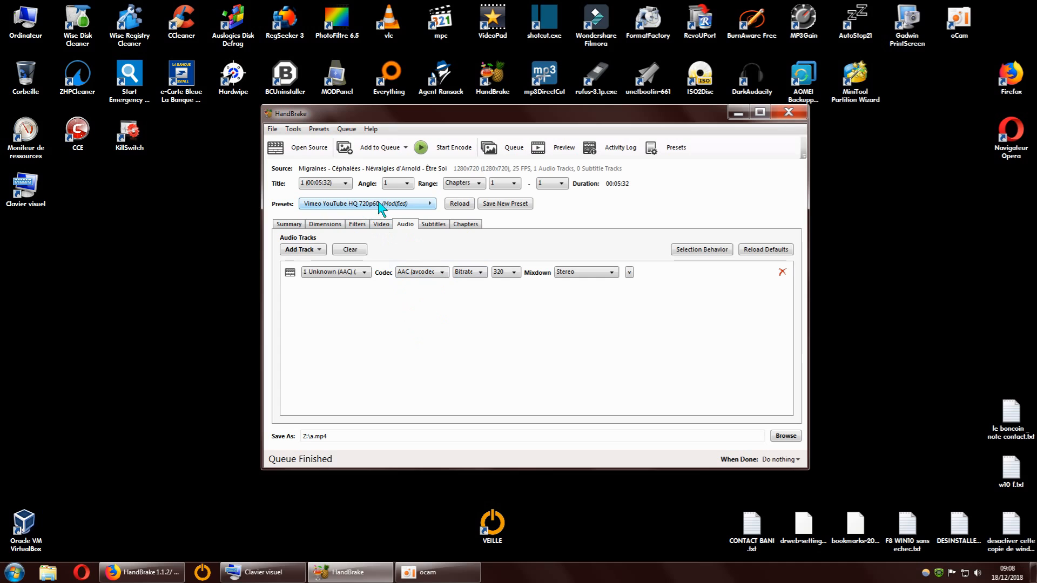
{"action": "left_click", "coordinate": [381, 224]}
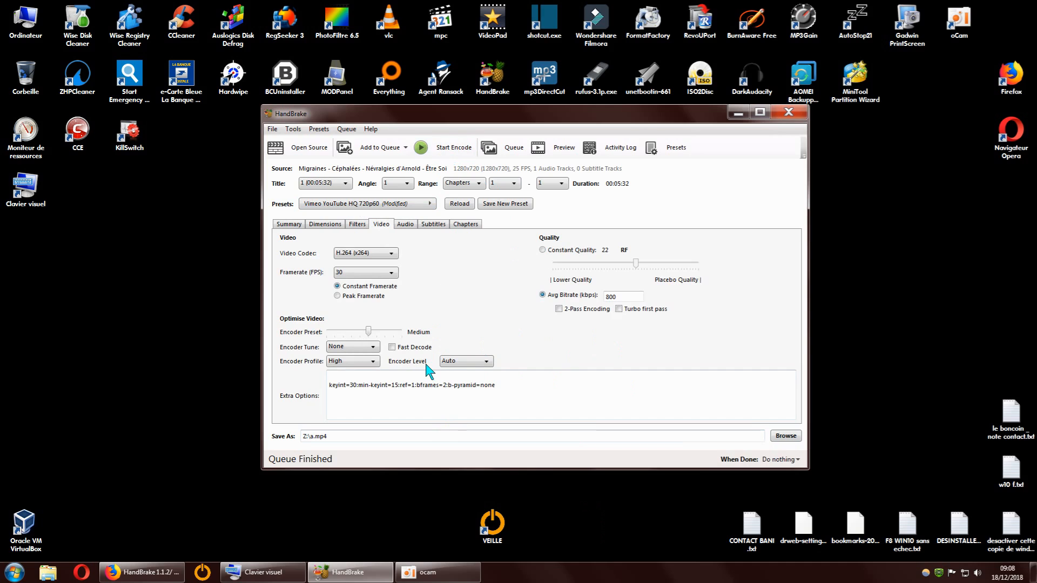
Step: Open the form for saving the current settings as a new preset, examine its options, and close it without adding one
{"action": "mouse_move", "coordinate": [484, 113]}
{"action": "left_mouse_down"}
{"action": "mouse_move", "coordinate": [455, 122]}
{"action": "mouse_move", "coordinate": [478, 115]}
{"action": "left_mouse_up"}
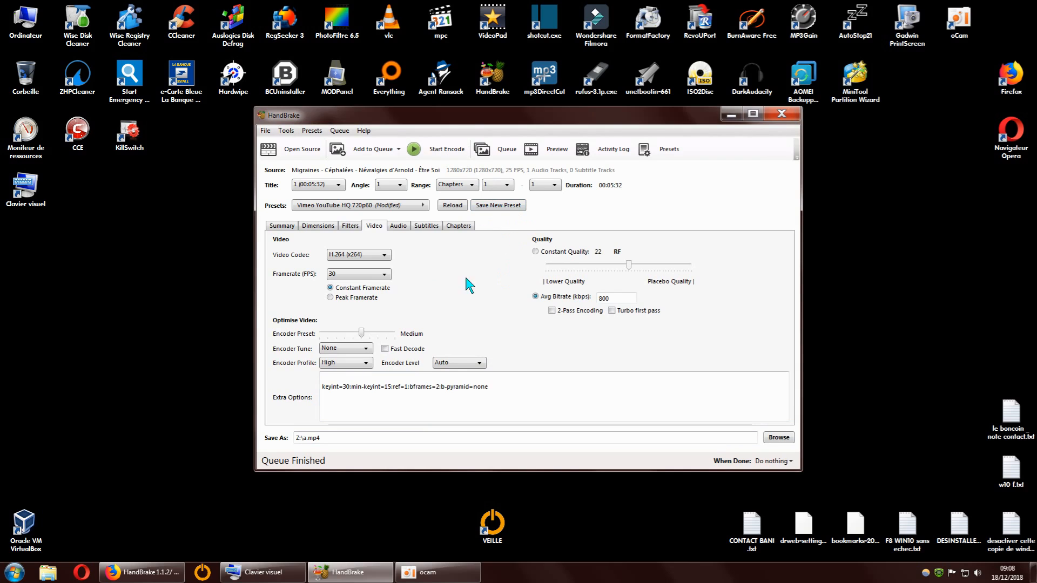
{"action": "left_click", "coordinate": [503, 206]}
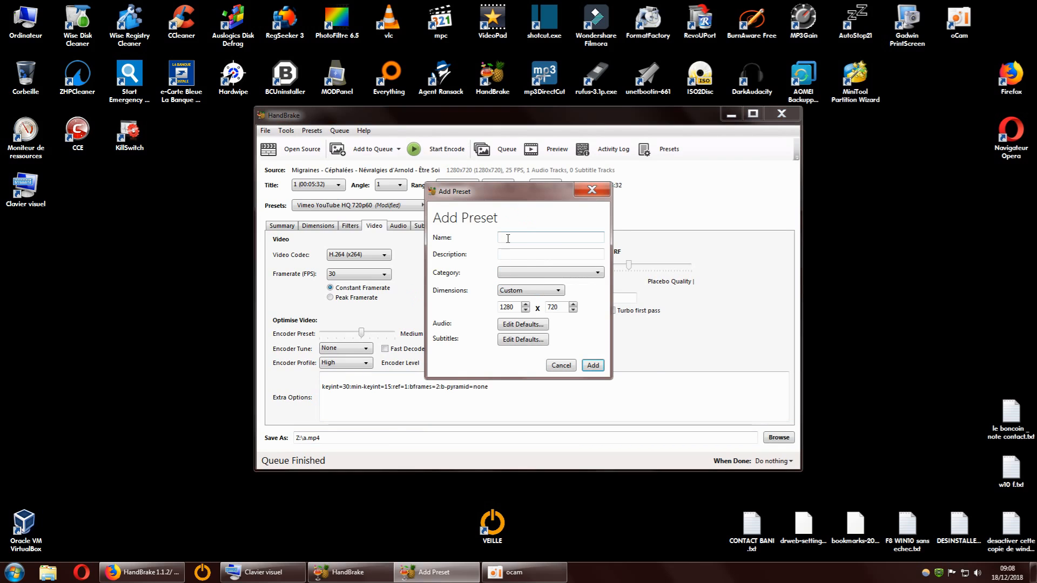
{"action": "left_click_drag", "start_coordinate": [550, 201], "coordinate": [709, 237]}
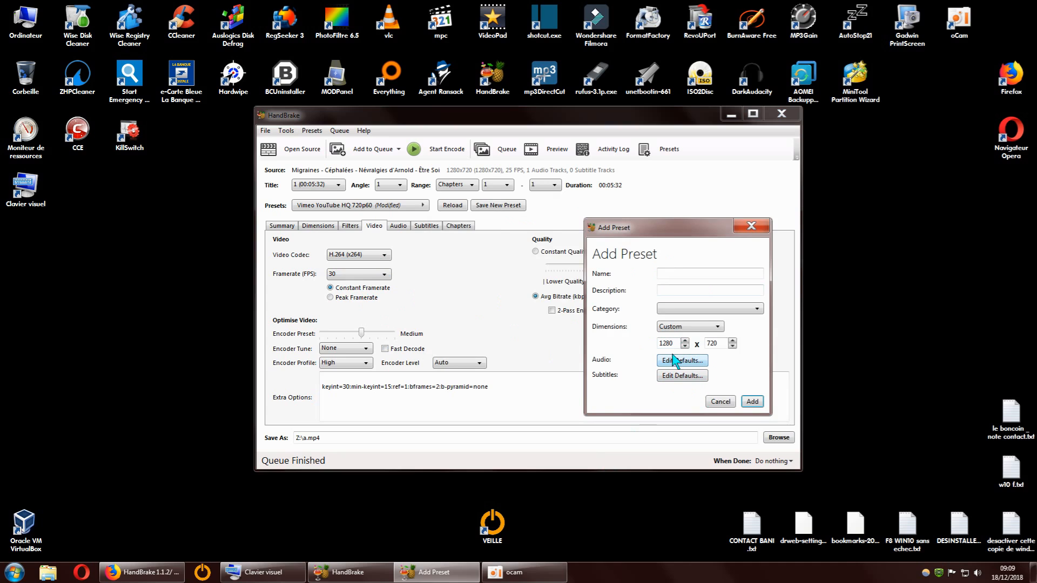
{"action": "left_click", "coordinate": [752, 226]}
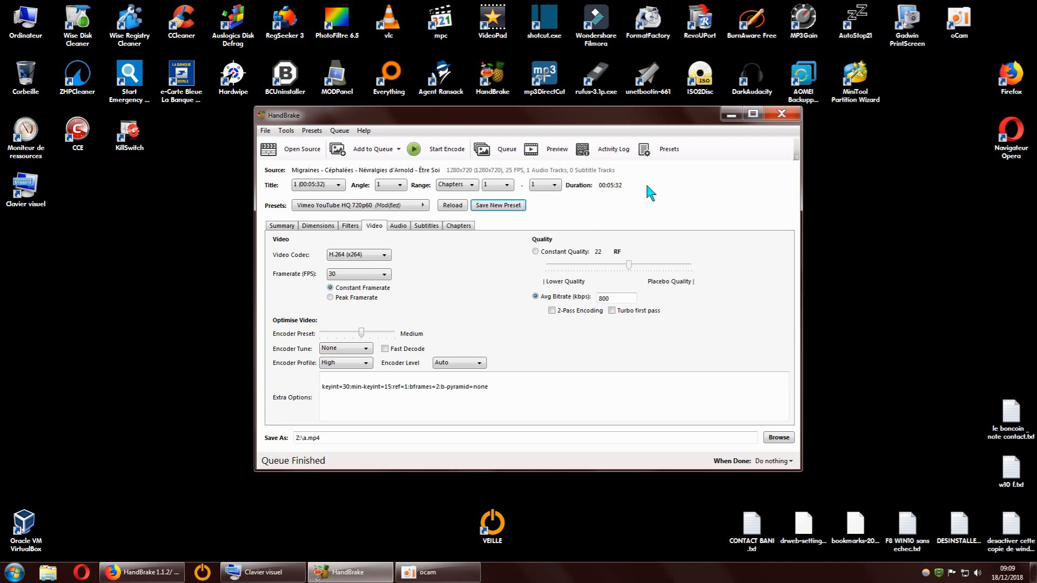
{"action": "left_click_drag", "start_coordinate": [488, 114], "coordinate": [513, 130]}
{"action": "left_click_drag", "start_coordinate": [600, 119], "coordinate": [636, 130]}
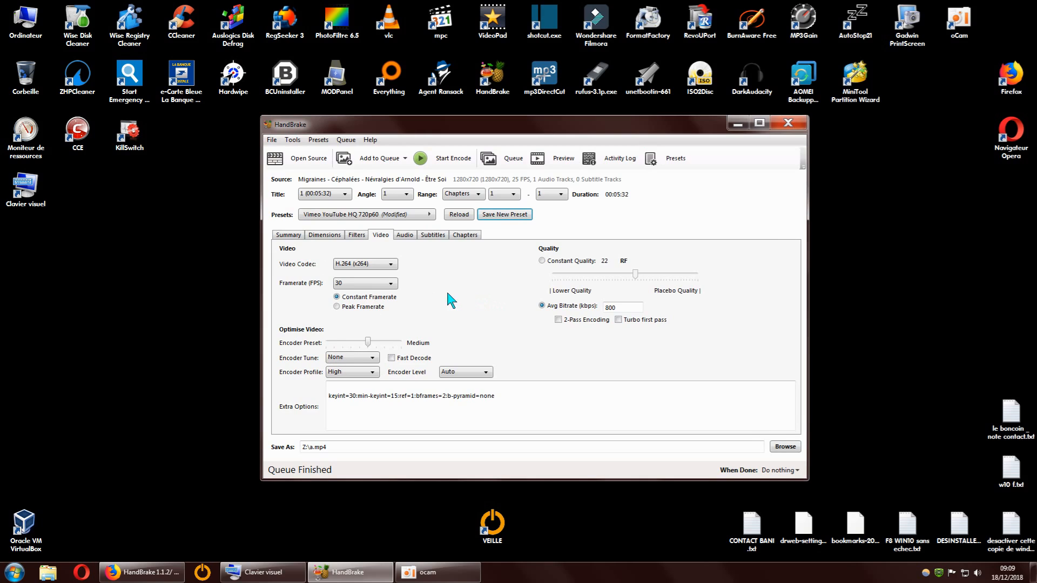
{"action": "left_click_drag", "start_coordinate": [596, 125], "coordinate": [571, 123]}
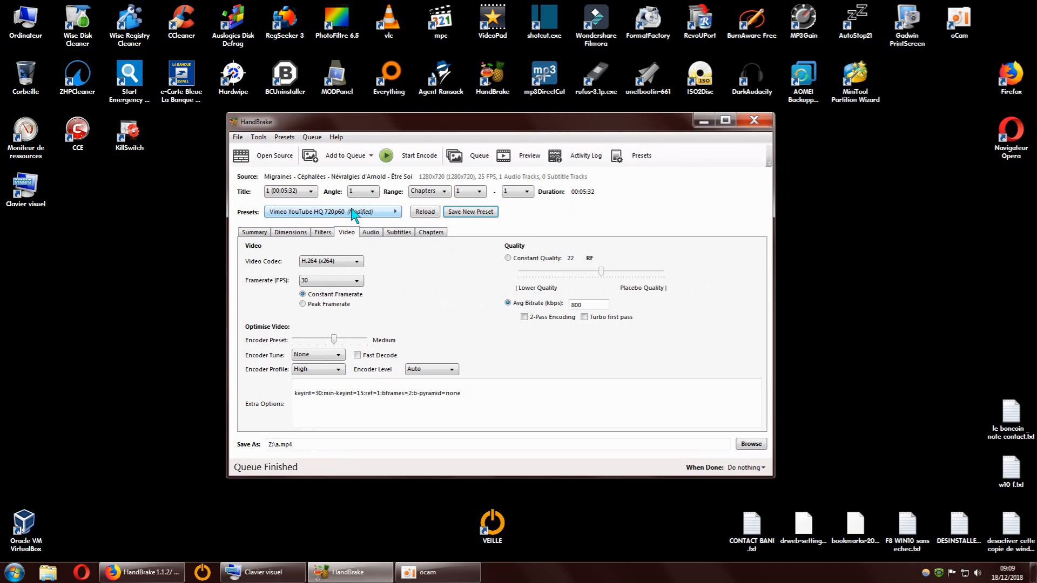